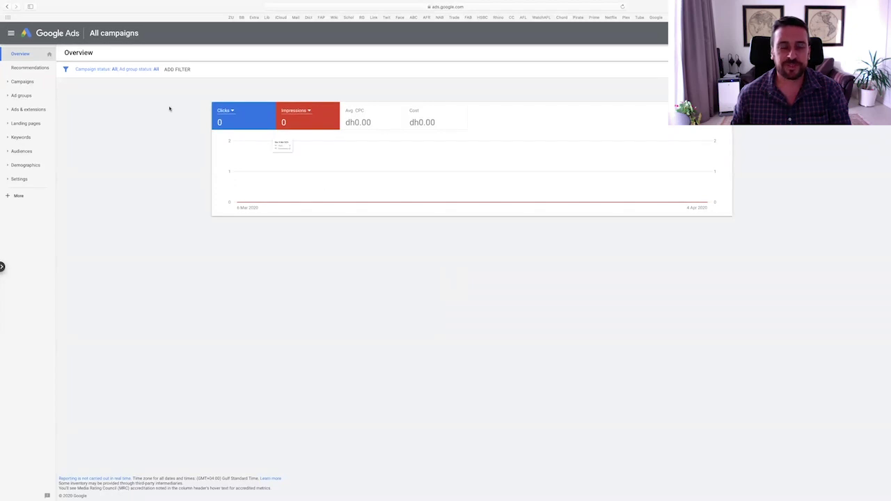
Open the Campaigns page, which shows no enabled campaigns and AED0.00 total cost
click(25, 82)
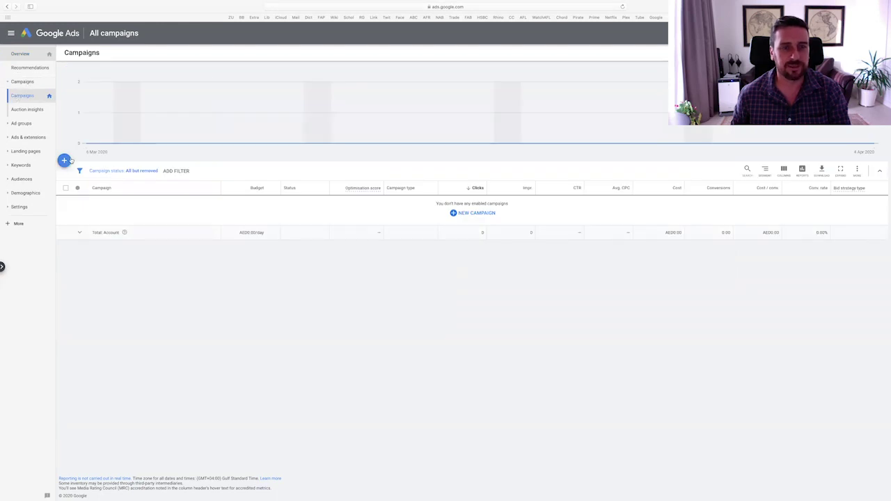
Start a new campaign from the NEW CAMPAIGN menu to reach the campaign goal choices
click(474, 215)
click(478, 236)
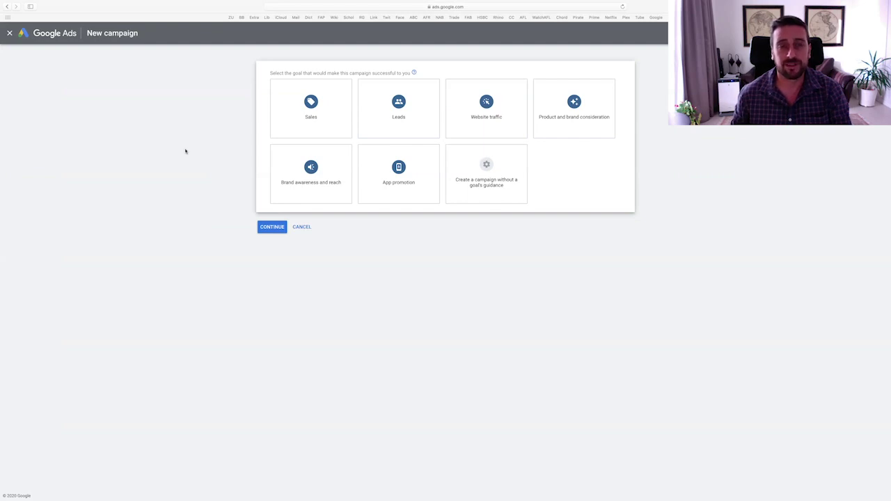
Choose Sales as the campaign goal and Search as the campaign type
click(319, 116)
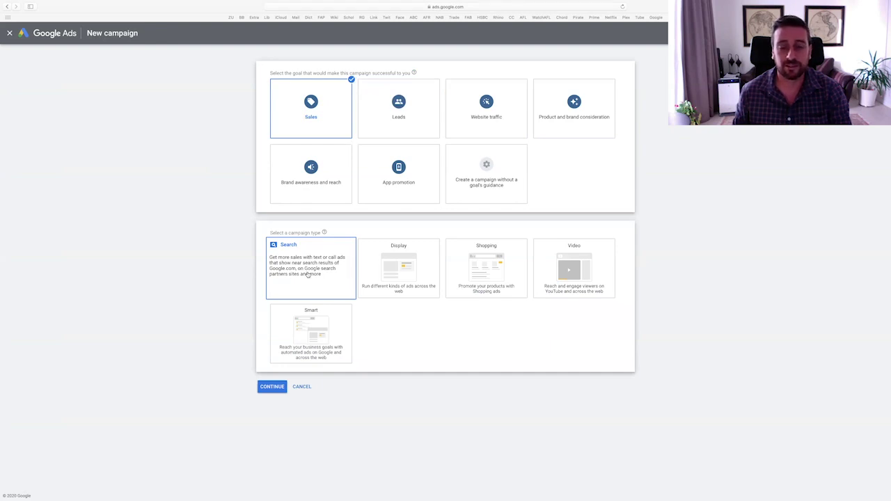
click(309, 275)
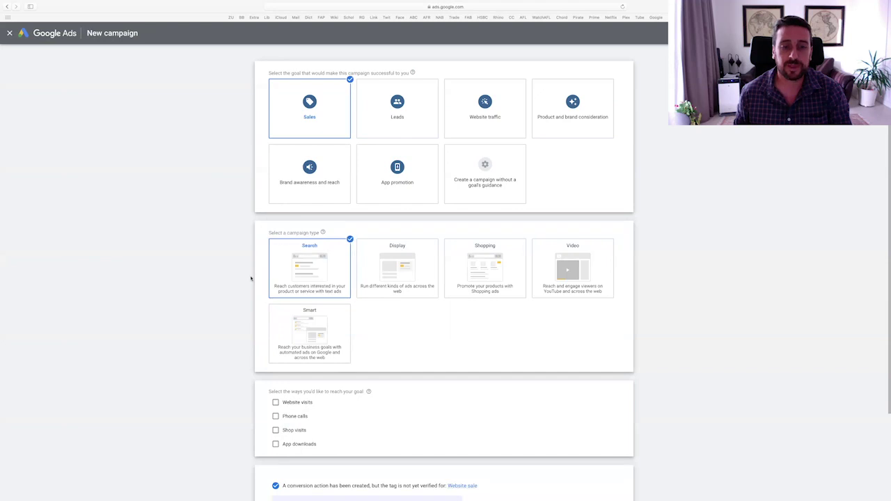
Select Website visits and Phone calls as reach methods, with United Arab Emirates as phone country
scroll(250, 279, down, 3)
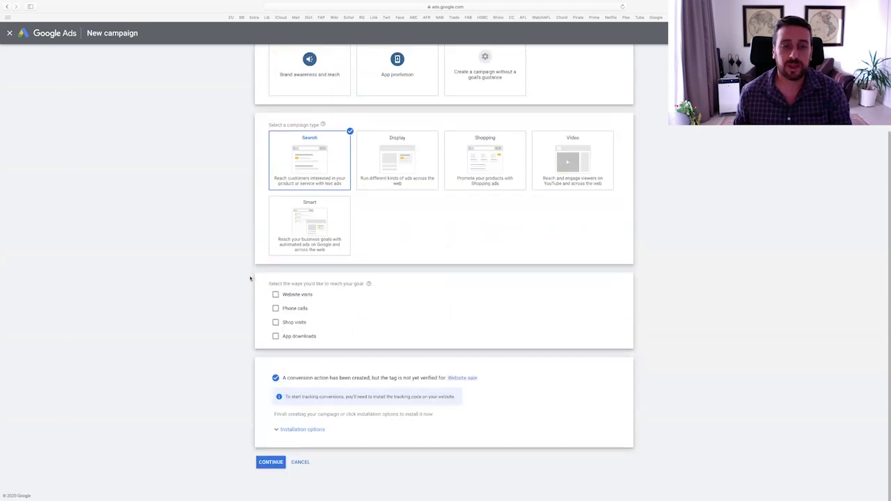
right_click(302, 297)
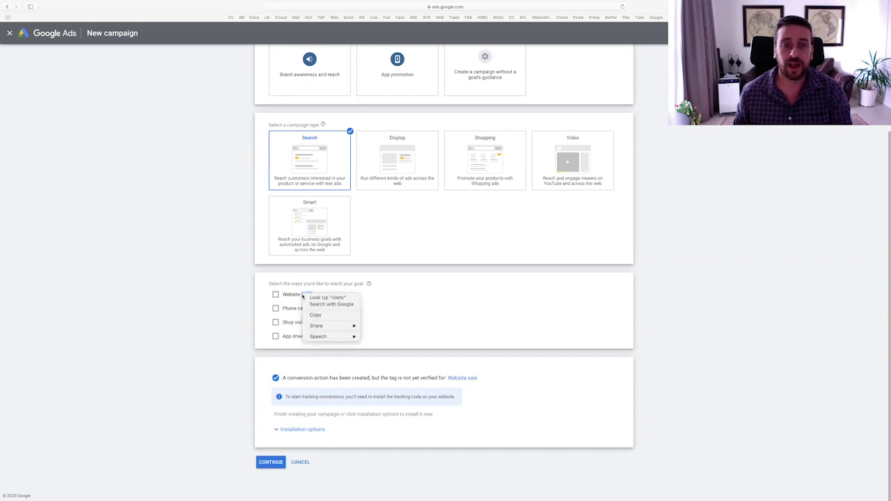
key(Escape)
click(285, 296)
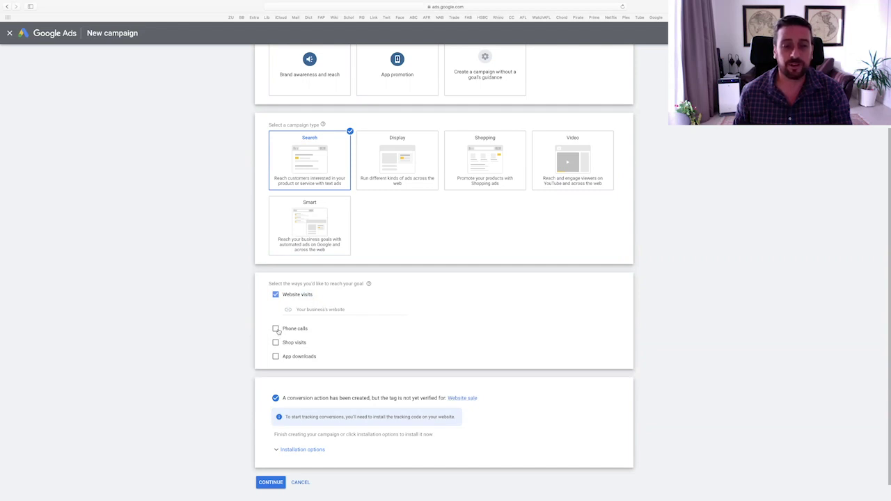
click(276, 330)
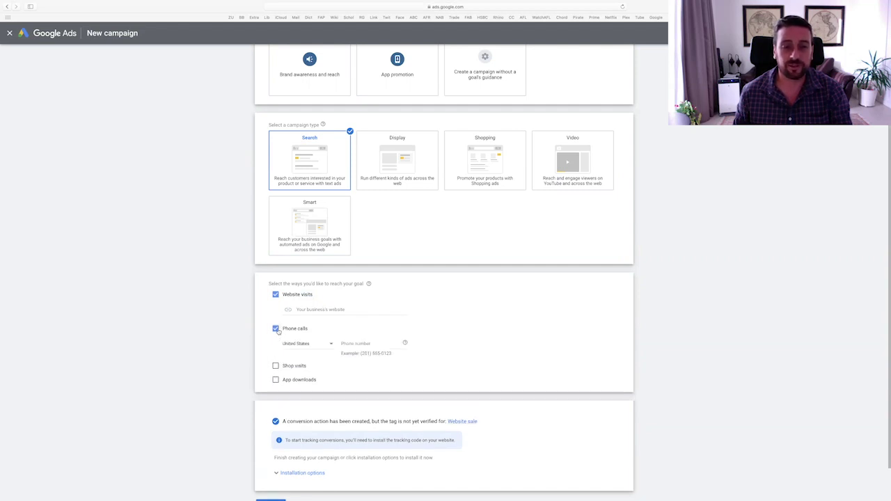
click(331, 344)
scroll(314, 408, down, 3)
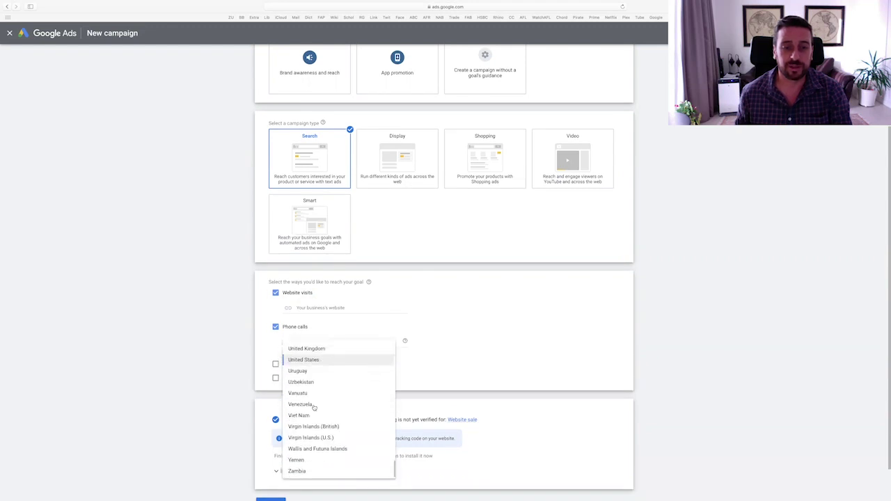
click(313, 394)
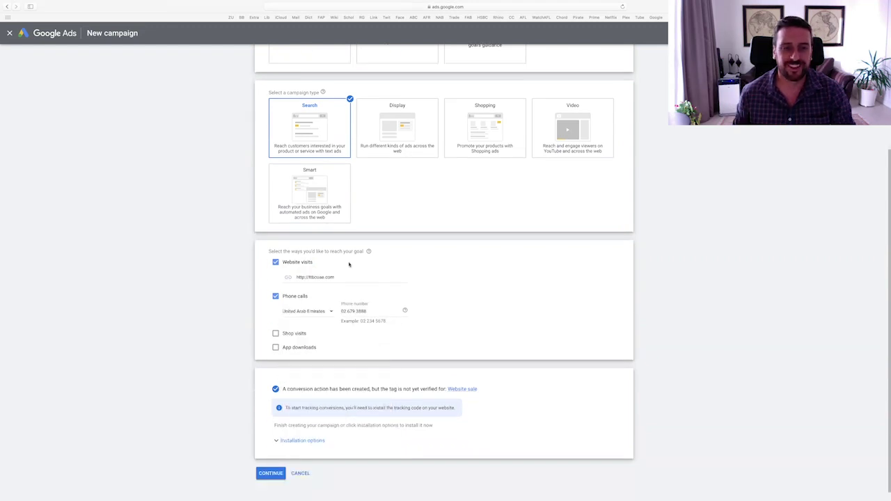
scroll(325, 258, down, 1)
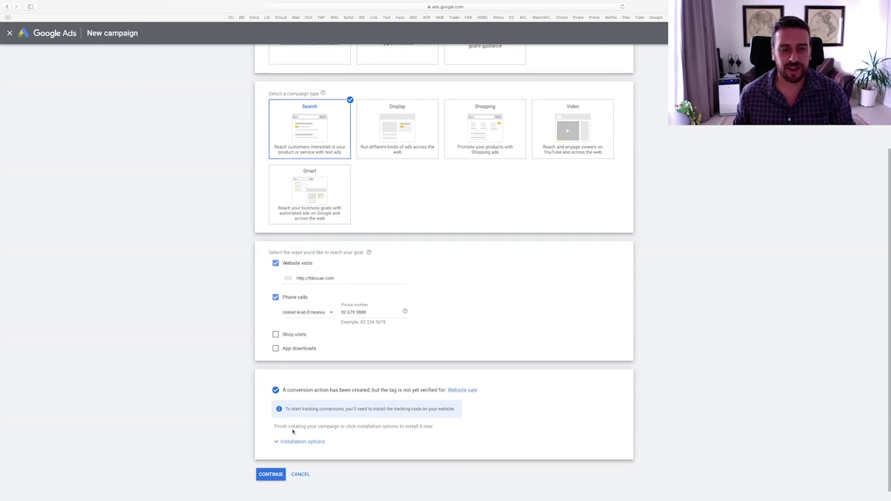
click(270, 475)
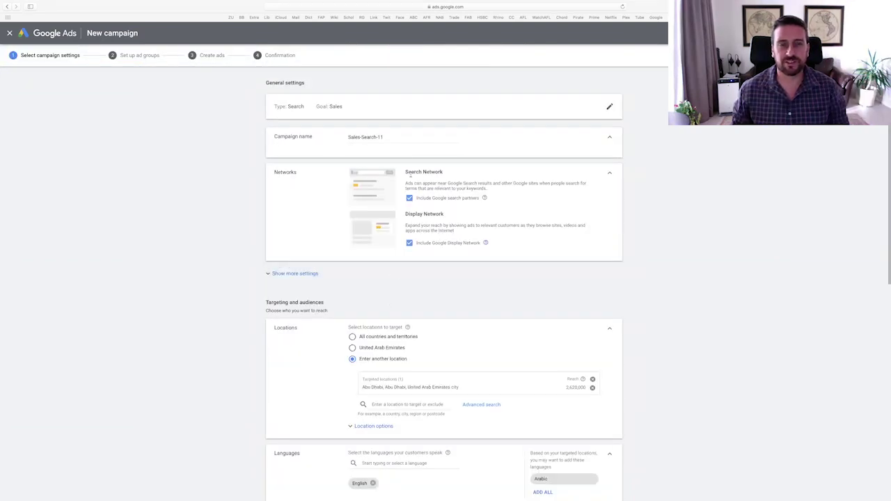
Rename the campaign to 'Top to Bottom Cleaning'
drag(394, 139, 323, 136)
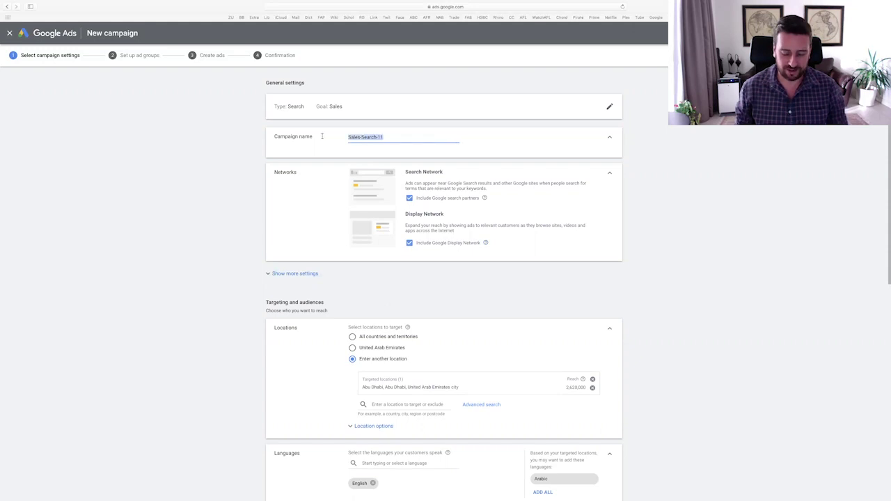
text(Top to t)
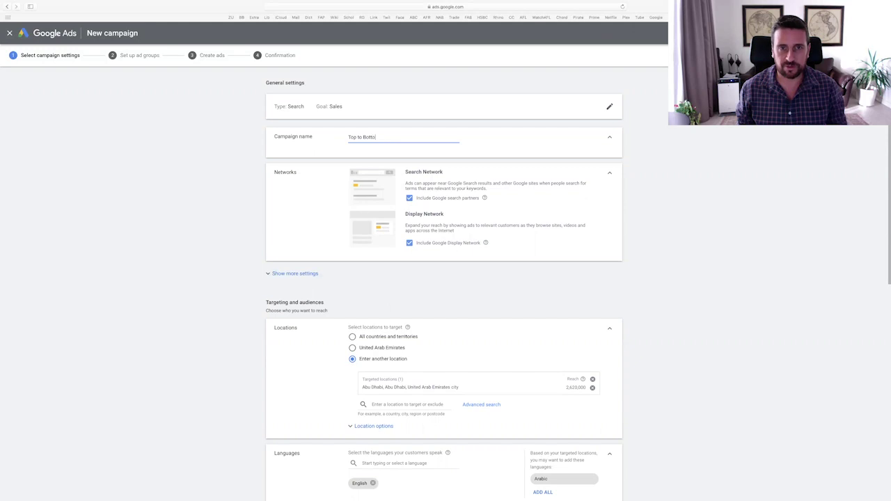
text(m Cleaning)
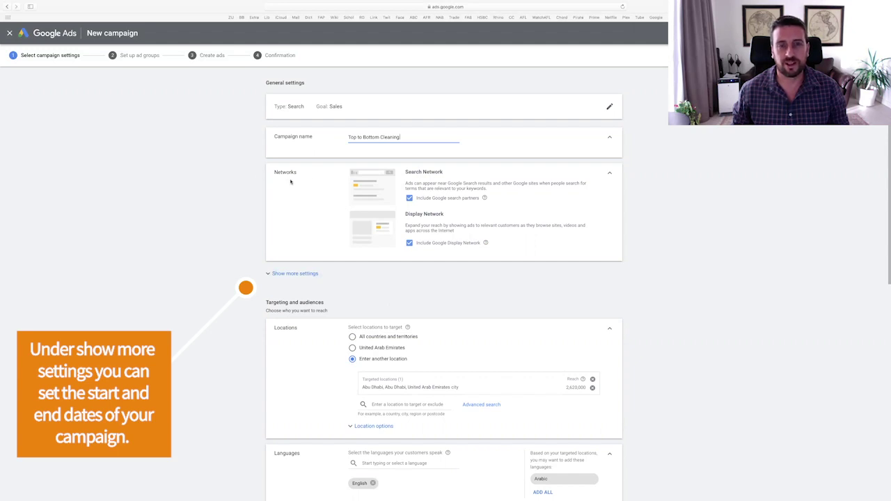
Exclude the Display Network and Google search partners from the campaign
click(409, 243)
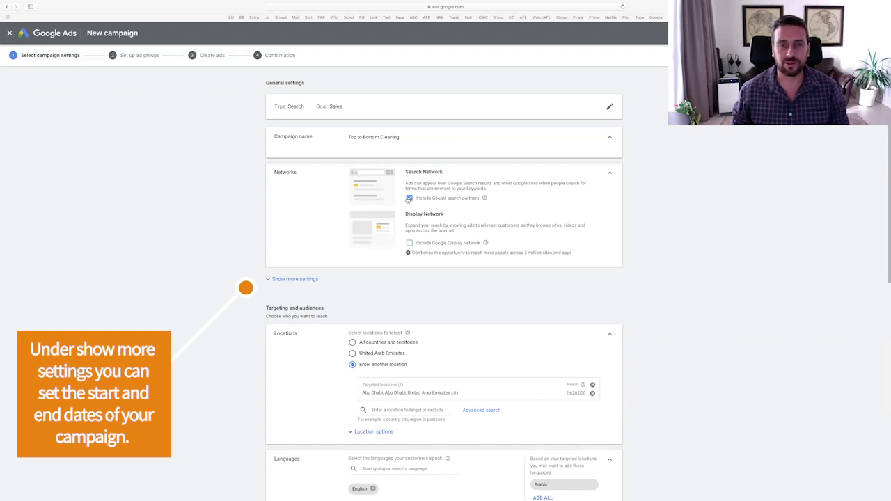
click(409, 198)
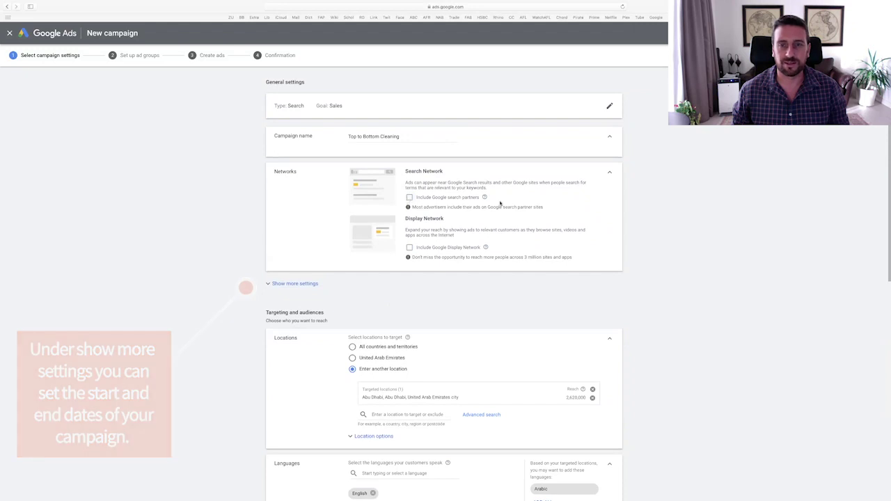
scroll(500, 203, down, 3)
scroll(500, 203, down, 2)
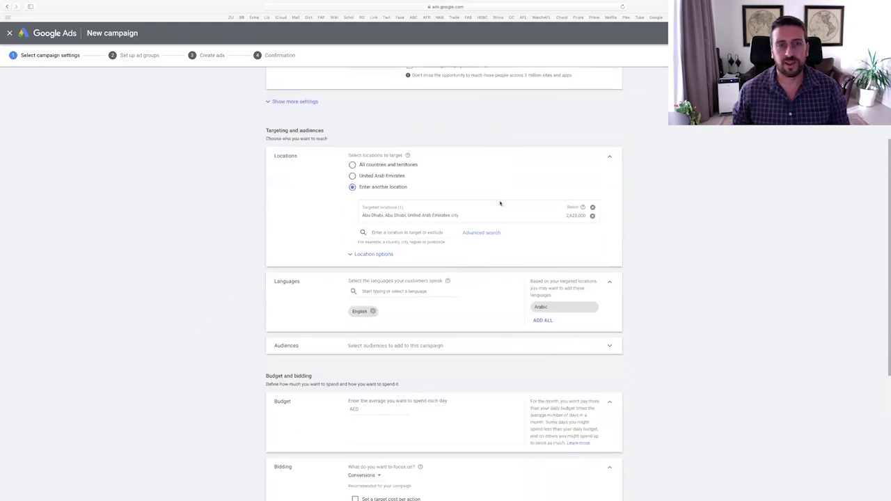
scroll(499, 203, down, 1)
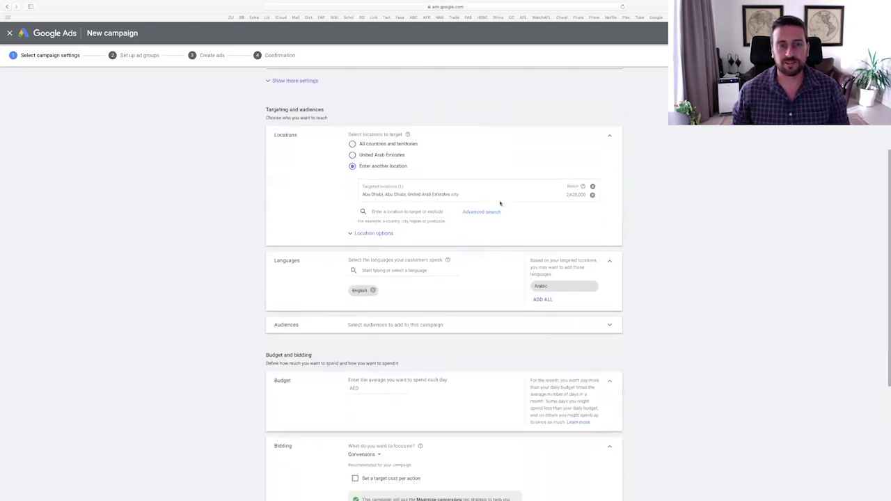
click(383, 212)
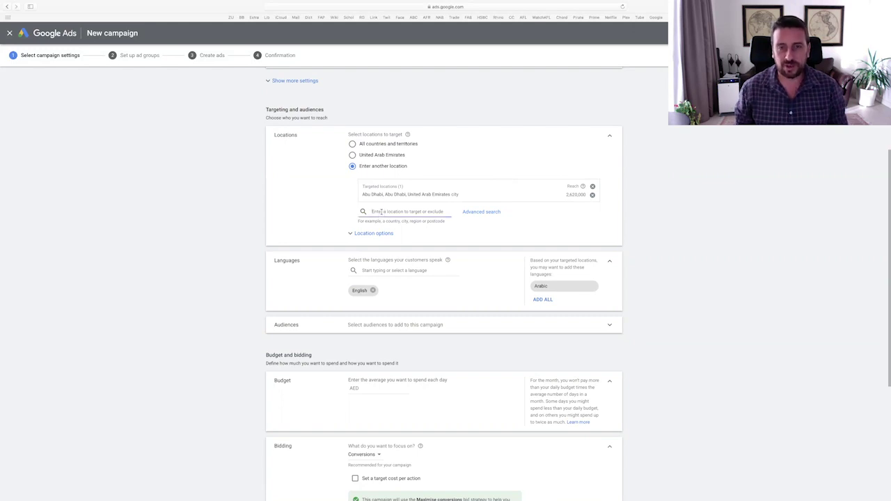
text(united)
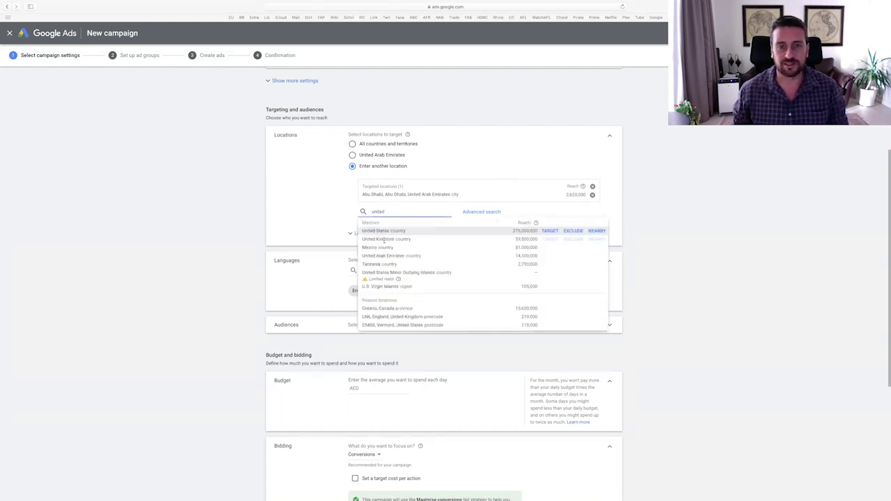
click(407, 256)
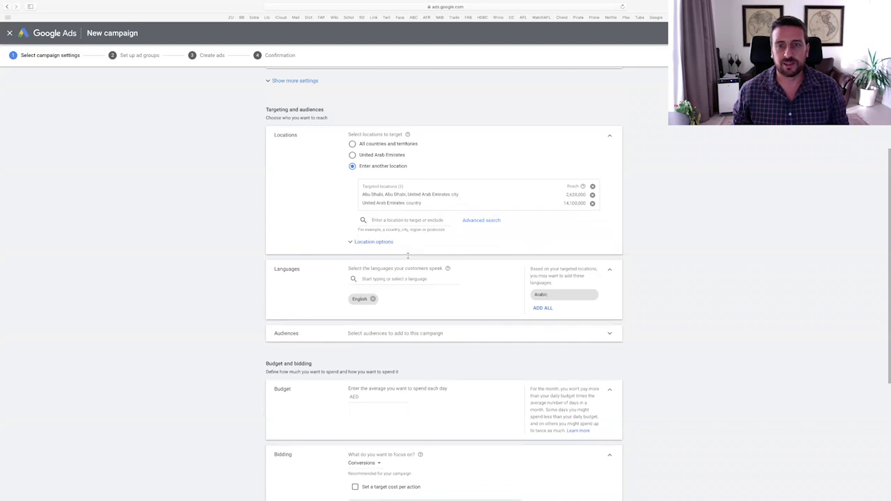
click(593, 204)
Expand the audience options and collapse them again without adding any audiences
scroll(361, 217, down, 3)
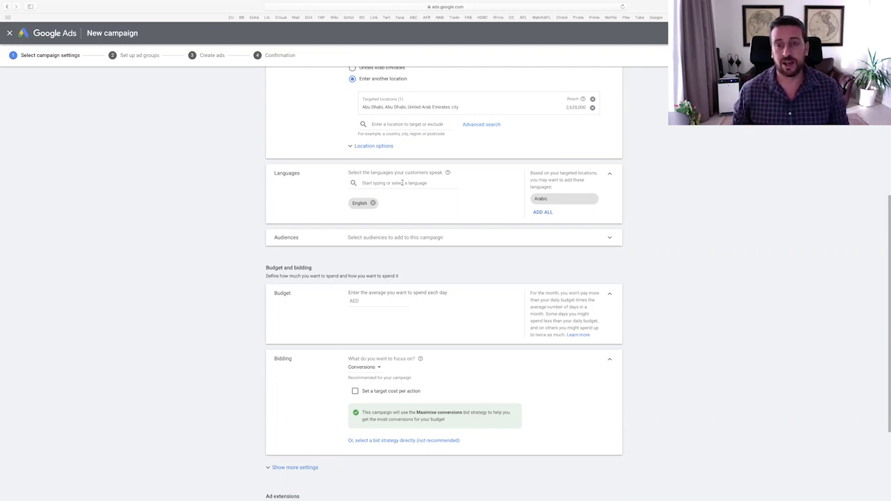
click(539, 198)
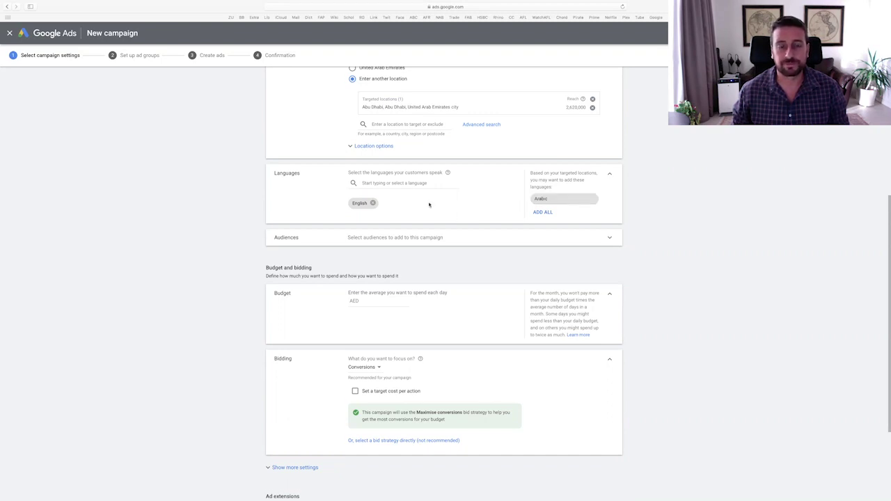
scroll(429, 204, down, 3)
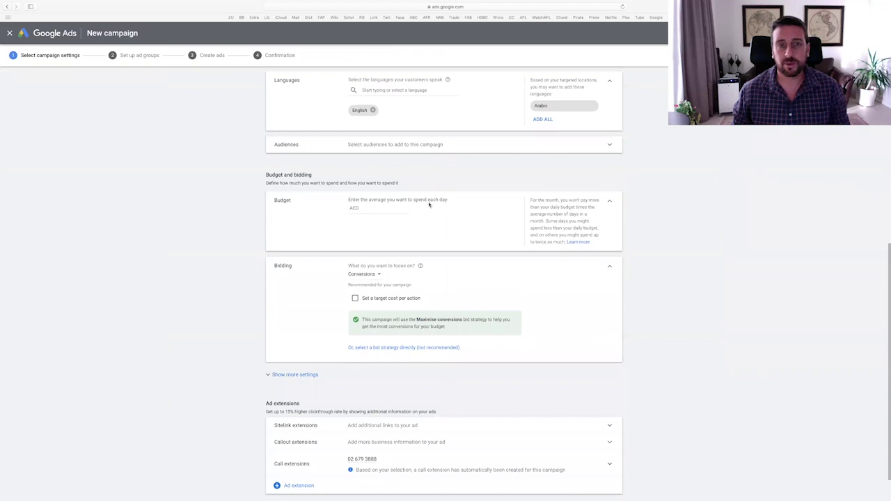
click(610, 146)
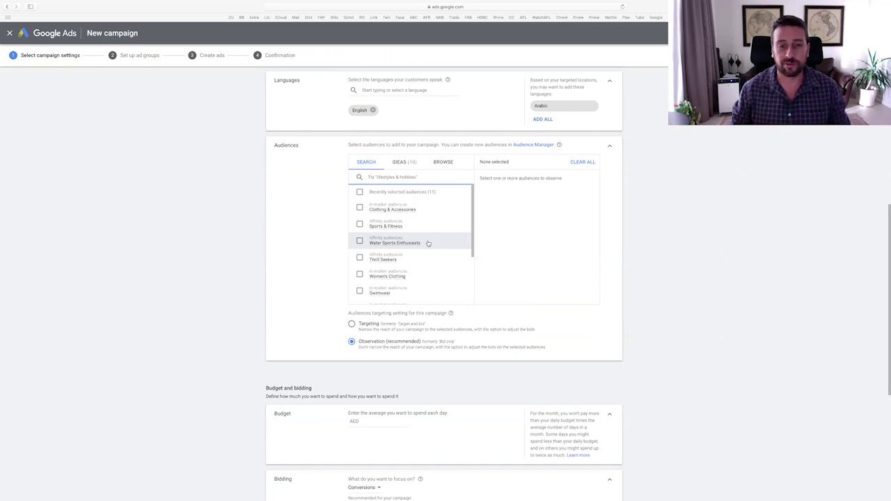
click(610, 145)
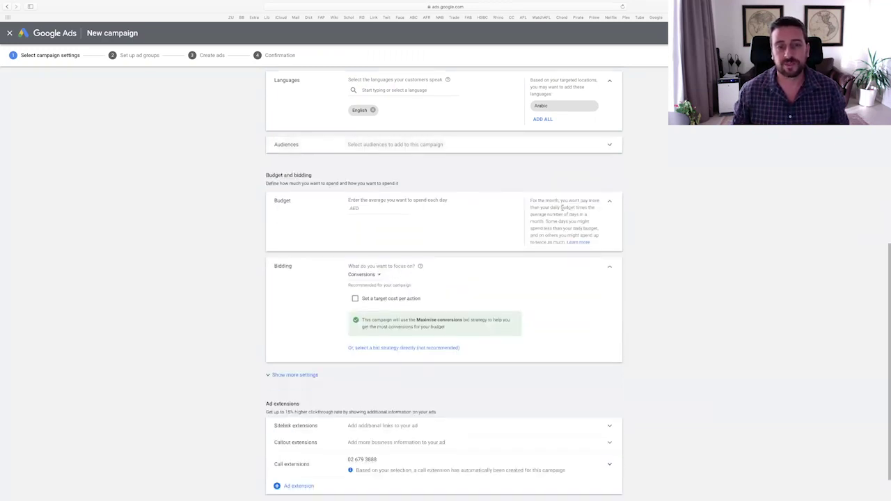
Enter an average daily budget of AED 40.00
scroll(501, 230, down, 1)
click(375, 183)
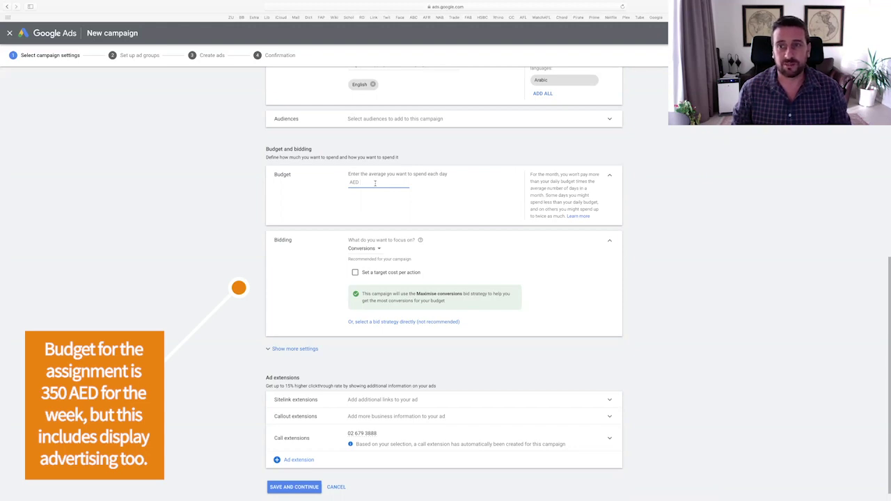
text(40)
click(497, 209)
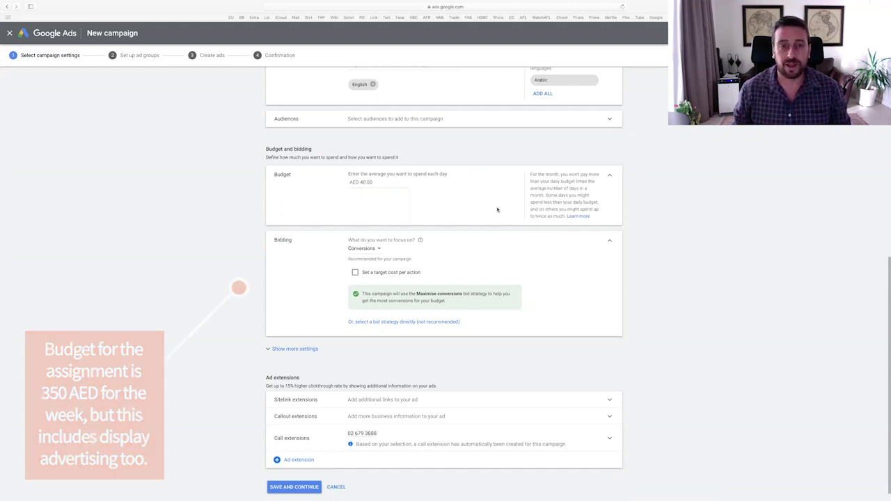
scroll(430, 200, down, 1)
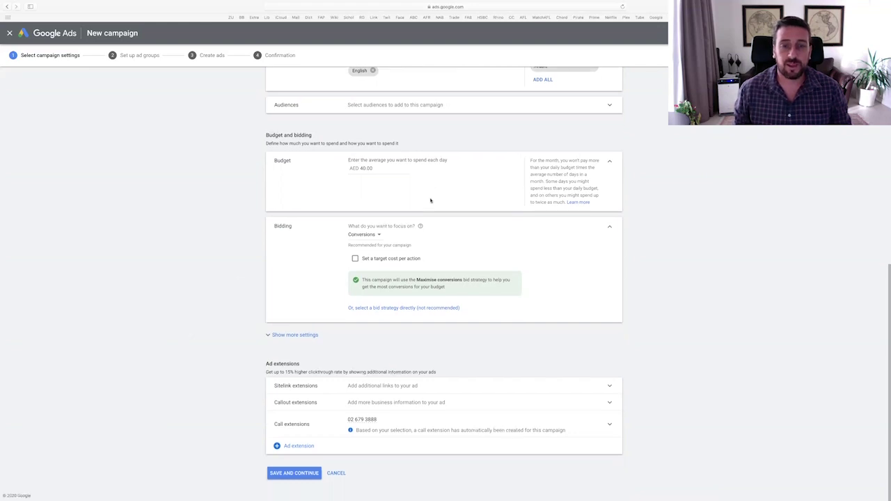
click(381, 235)
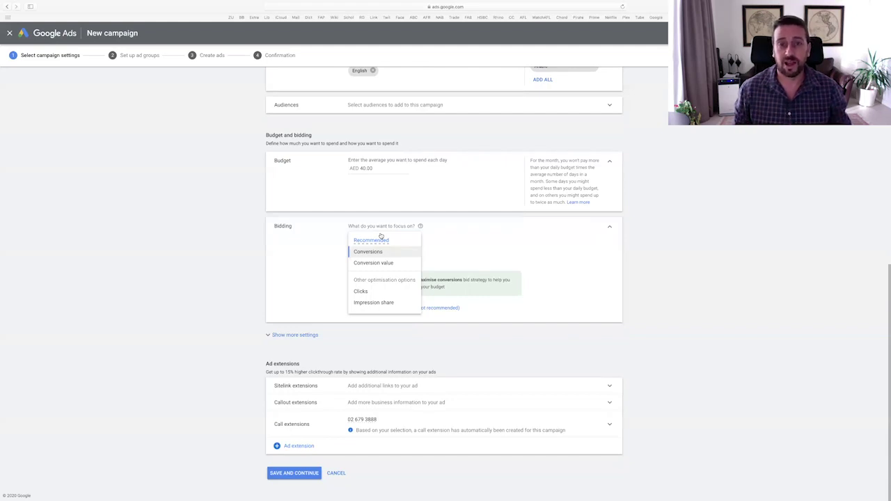
click(324, 237)
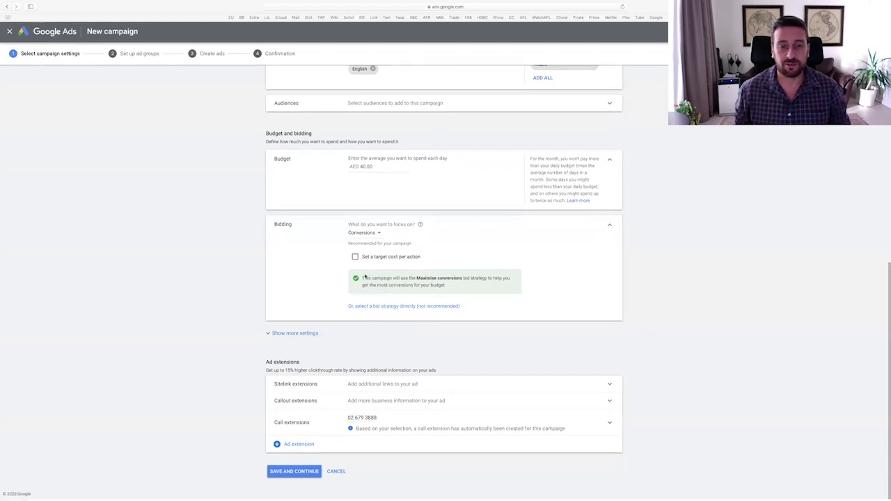
Add sitelinks House, Carpet, Window and Mattress Cleaning with descriptions and final URLs
click(610, 388)
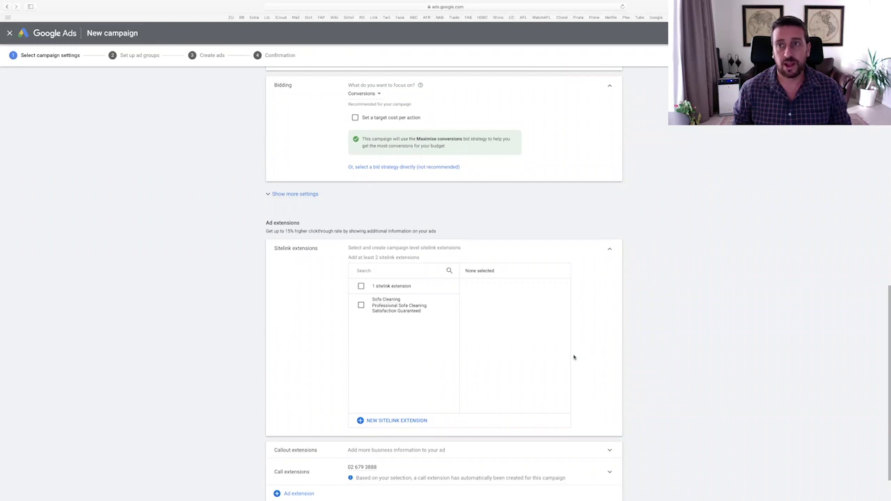
click(400, 421)
scroll(335, 359, down, 5)
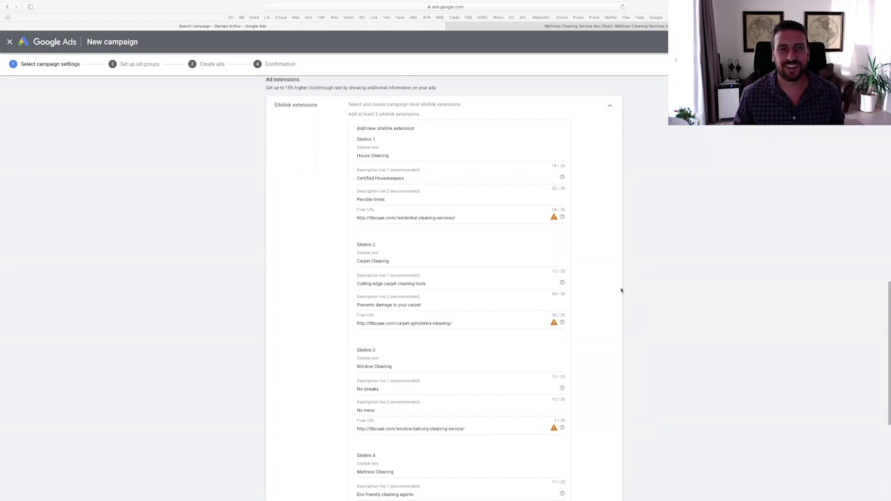
scroll(622, 291, up, 1)
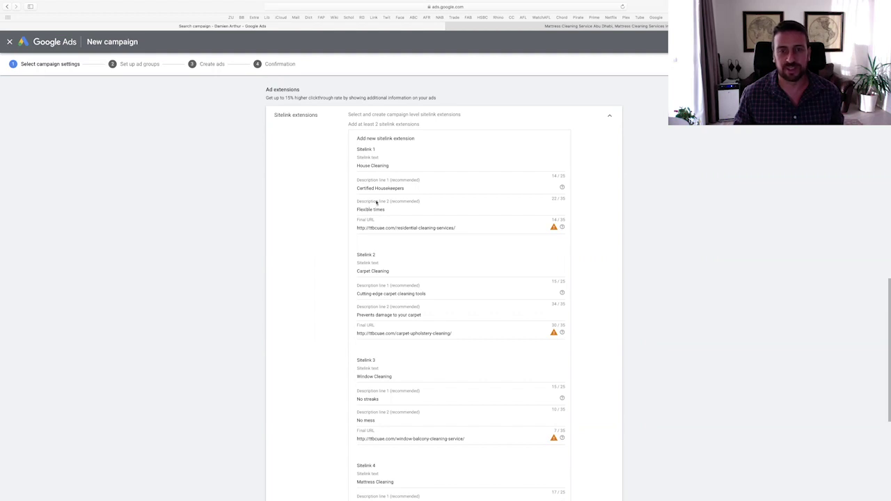
scroll(392, 244, down, 3)
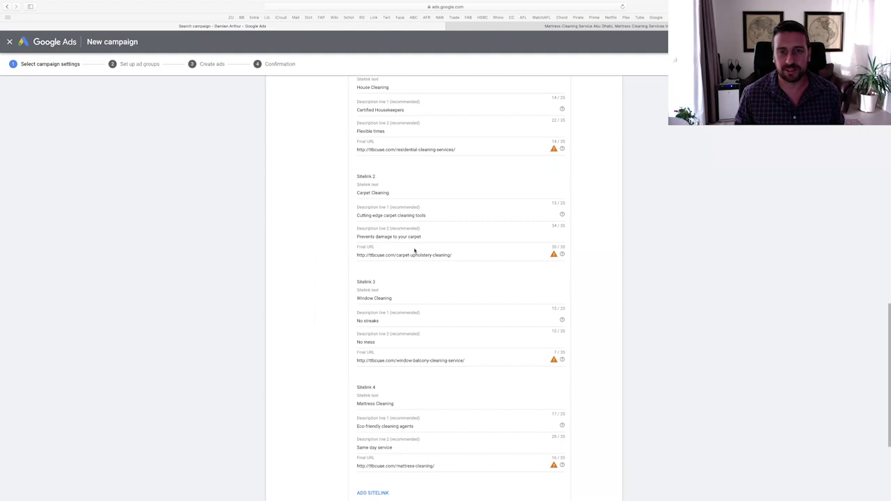
scroll(415, 251, down, 5)
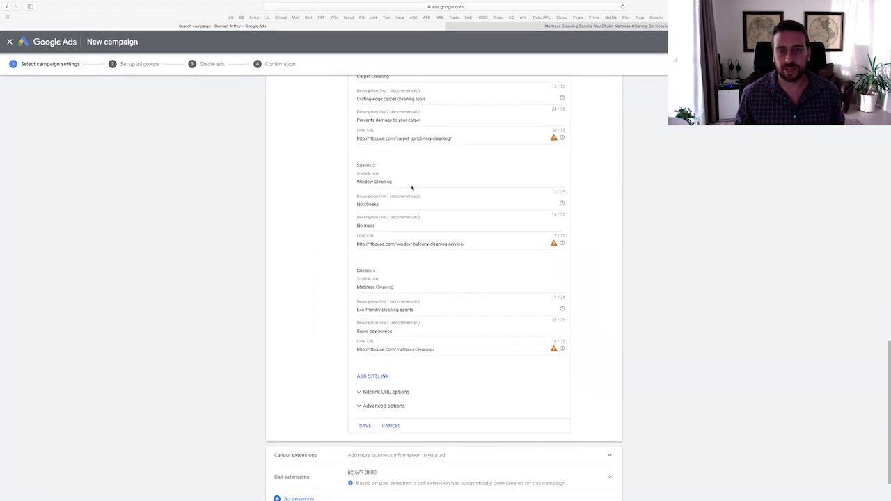
scroll(415, 286, down, 2)
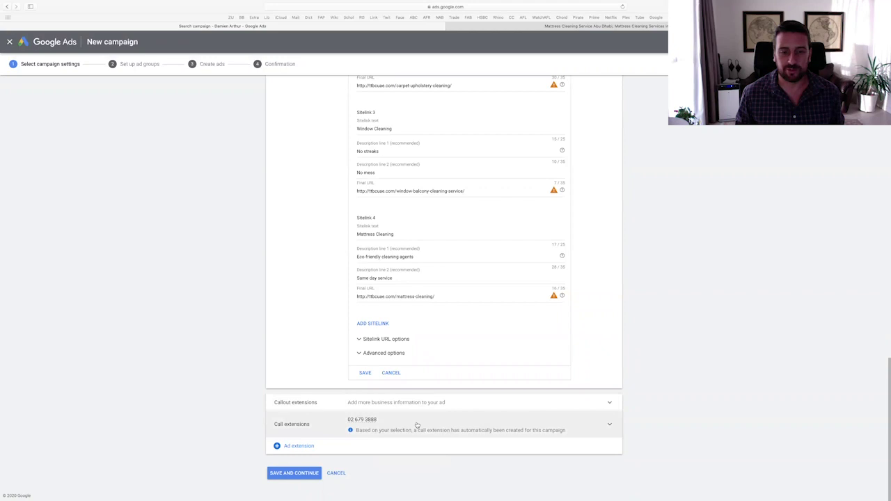
Save the campaign settings and name the ad group 'Top to Bottom Cleaning'
click(295, 473)
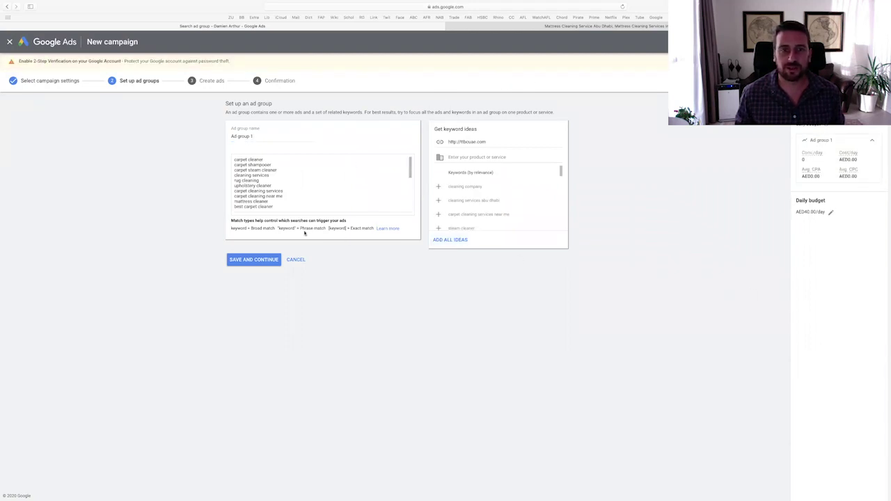
drag(264, 138, 189, 138)
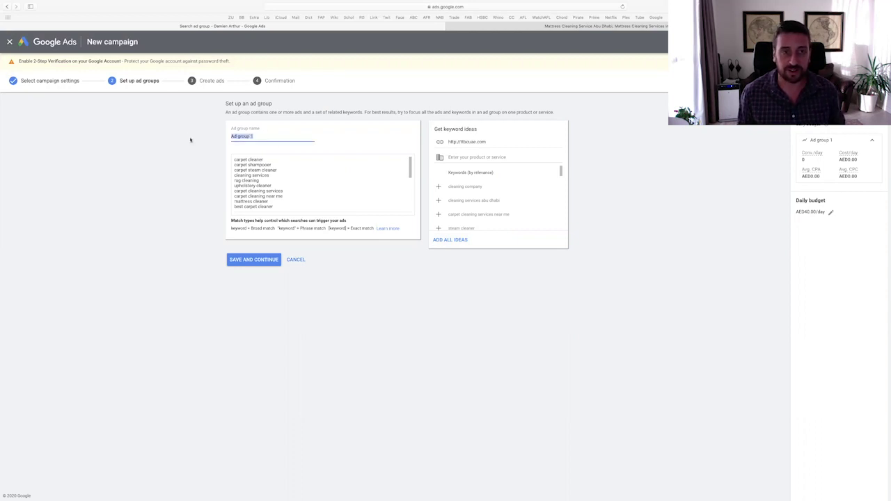
text(Top to Bottom Cleaning)
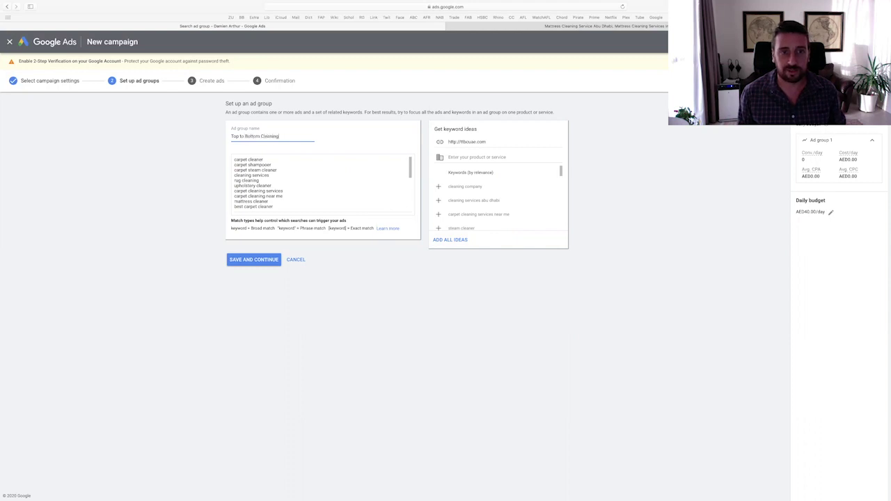
Clear all pre-filled suggested keywords from the ad group's keyword list
click(304, 191)
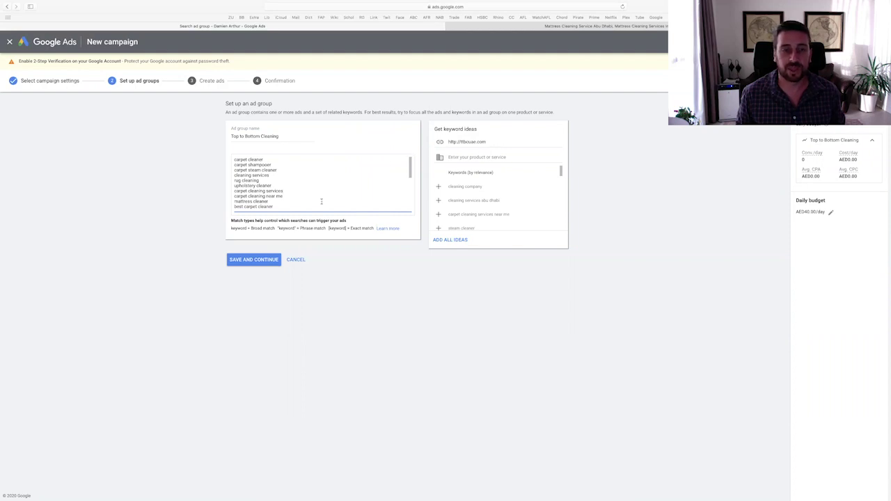
key(ctrl+a)
key(BackSpace)
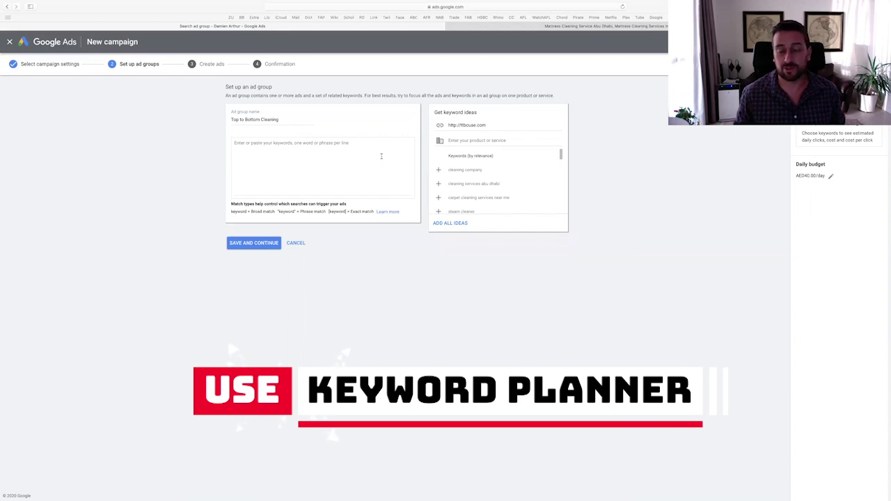
Enter the keywords House cleaning service, Maid service and House keeper, one per line
click(275, 146)
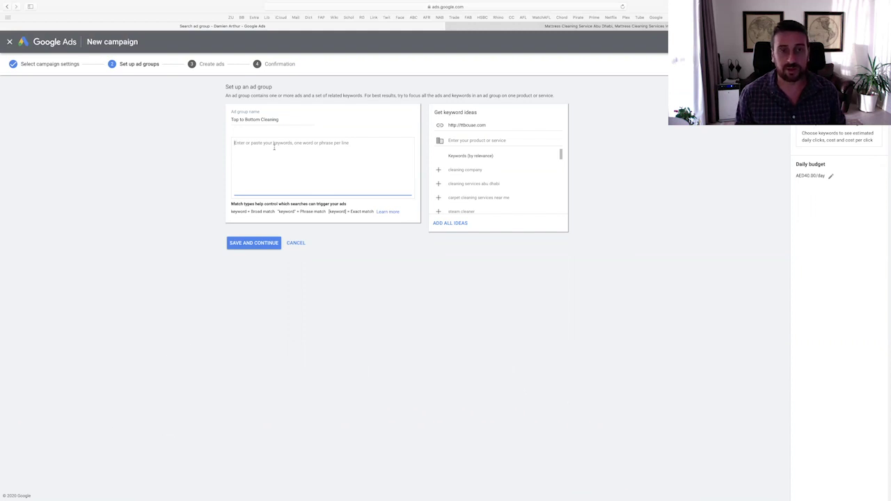
text(Ho)
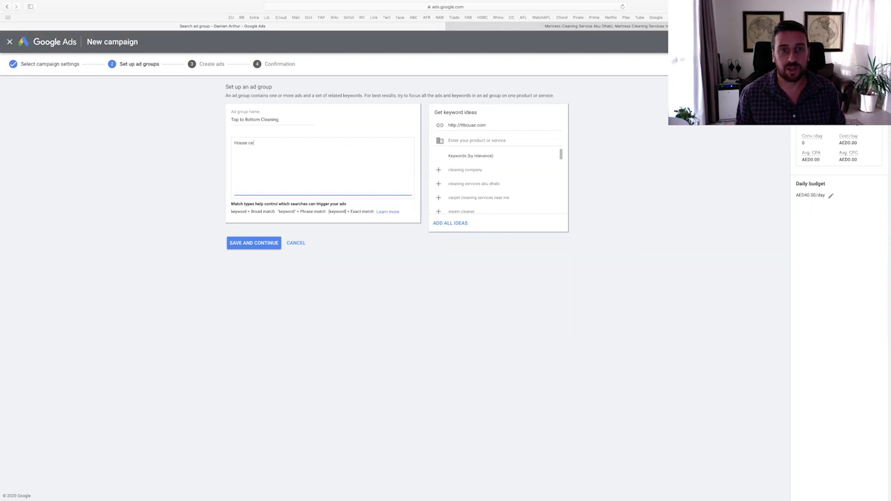
text(use cleaning service)
key(Return)
text(maid)
key(BackSpace)
text(Maid)
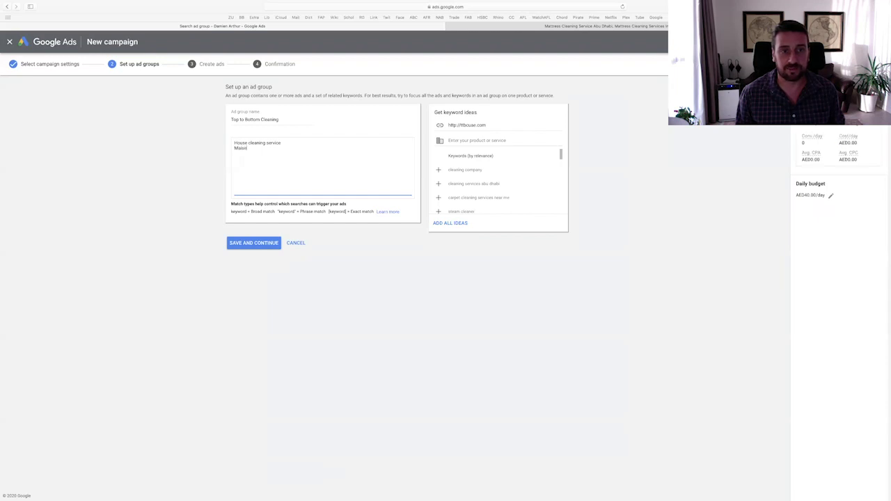
text( service)
key(Return)
text(House)
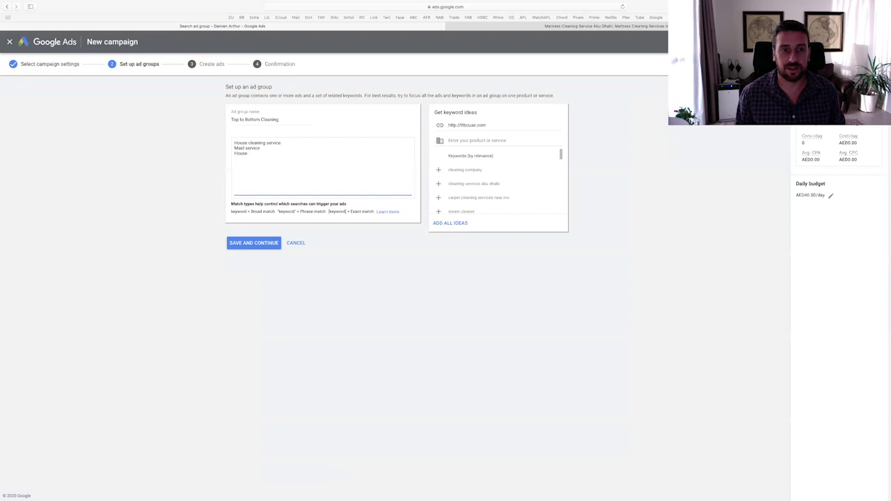
text(keeper)
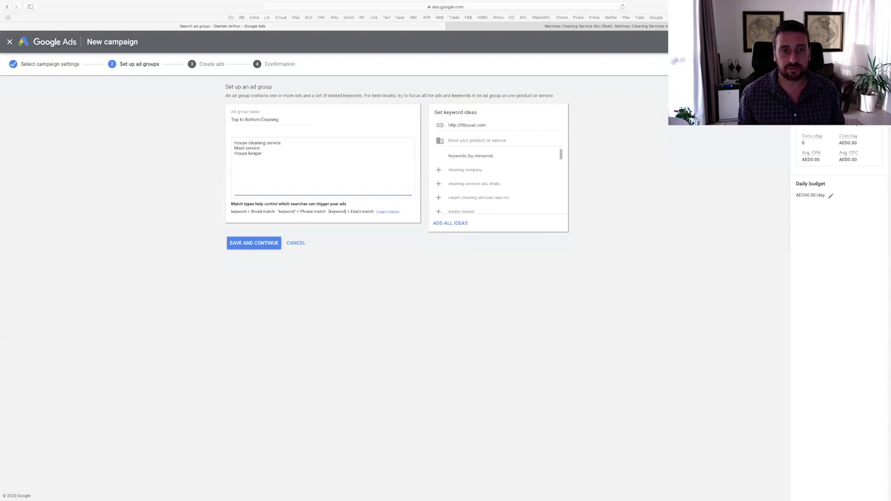
Add the keyword '[Home cleaning] service' on a new line of the keywords box
key(Return)
text(House)
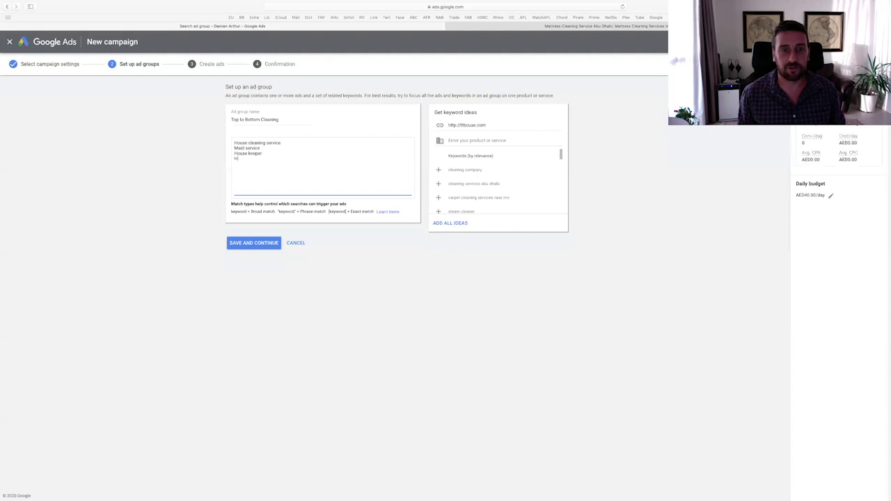
key(BackSpace)
text(me cleaning service)
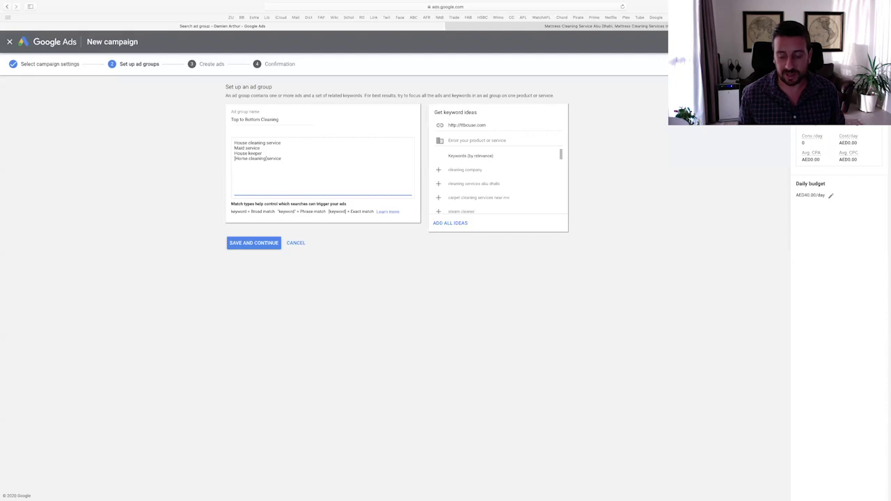
click(266, 159)
text(])
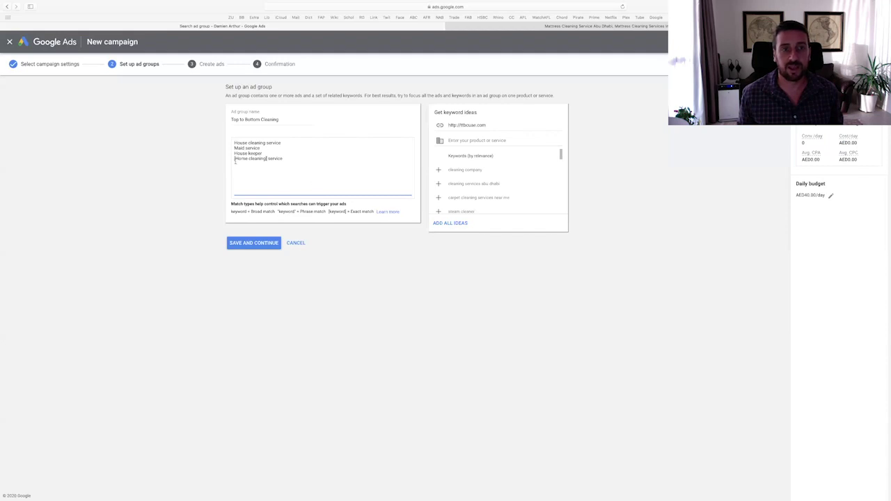
Add 'clean my house' as the fifth keyword and save the ad group
click(235, 142)
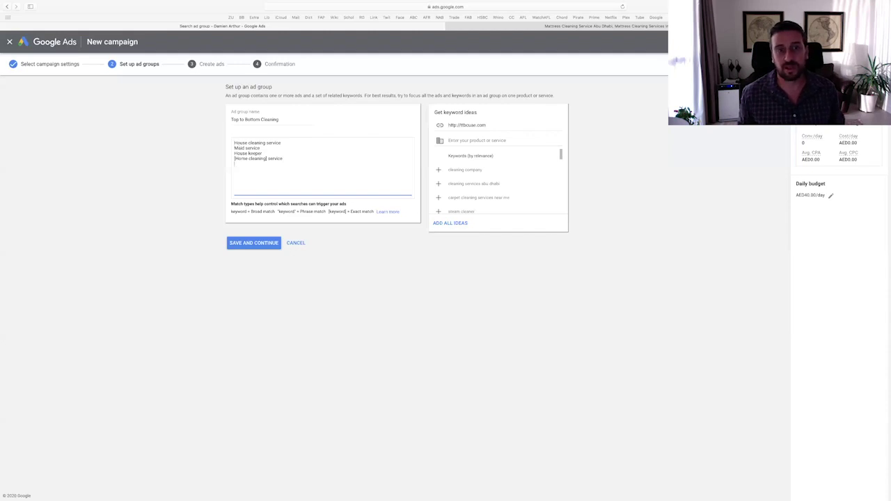
text(lean my house)
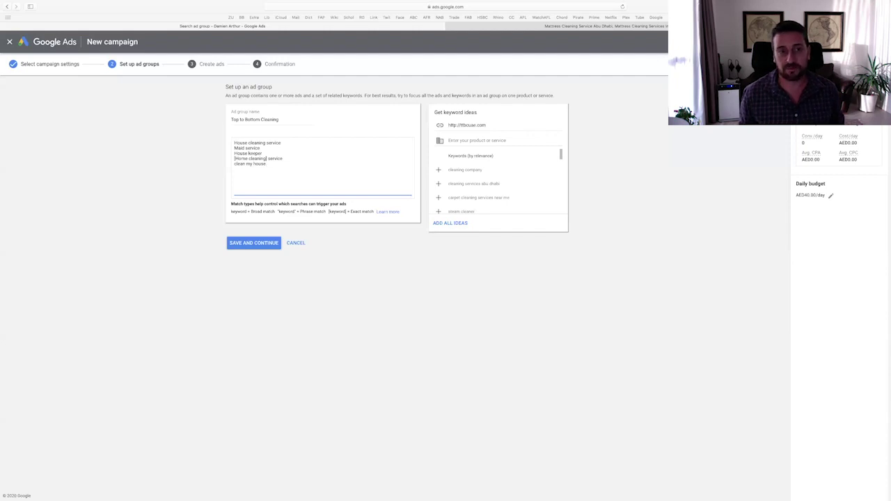
click(258, 243)
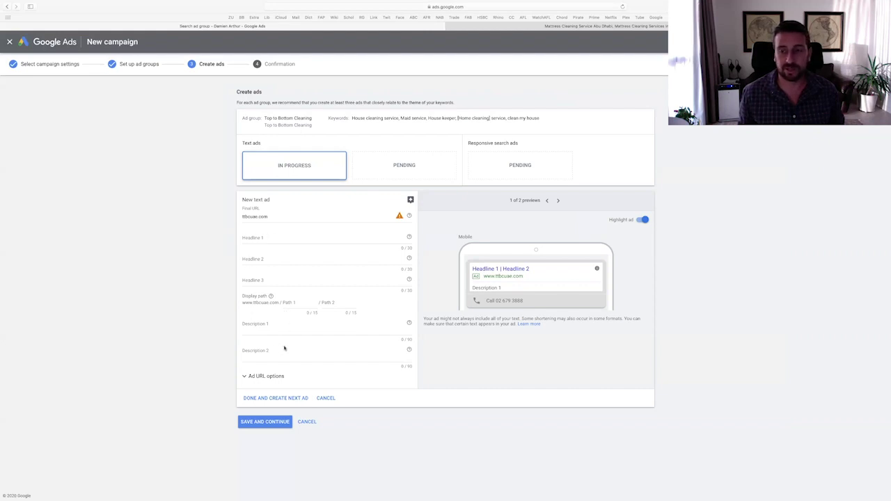
Begin the first text ad by entering its first headline
click(277, 237)
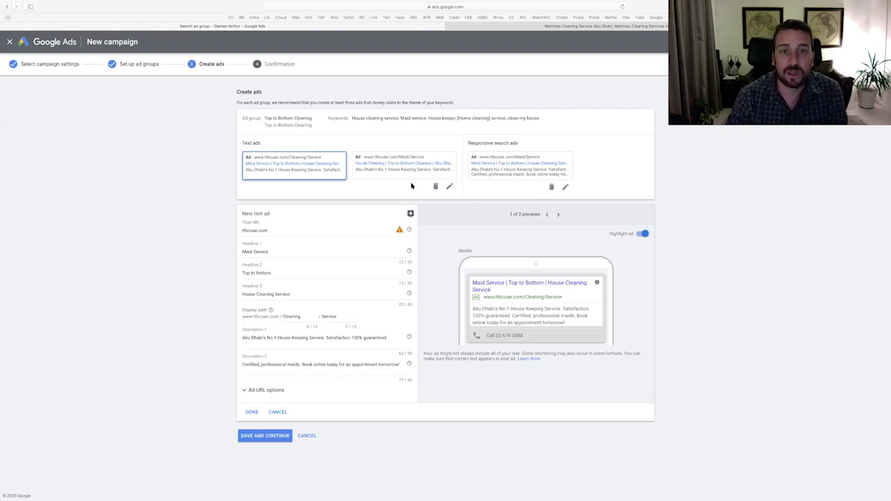
Open the second text ad, headlined House Cleaning and Top to Bottom Cleaners, for editing
click(450, 187)
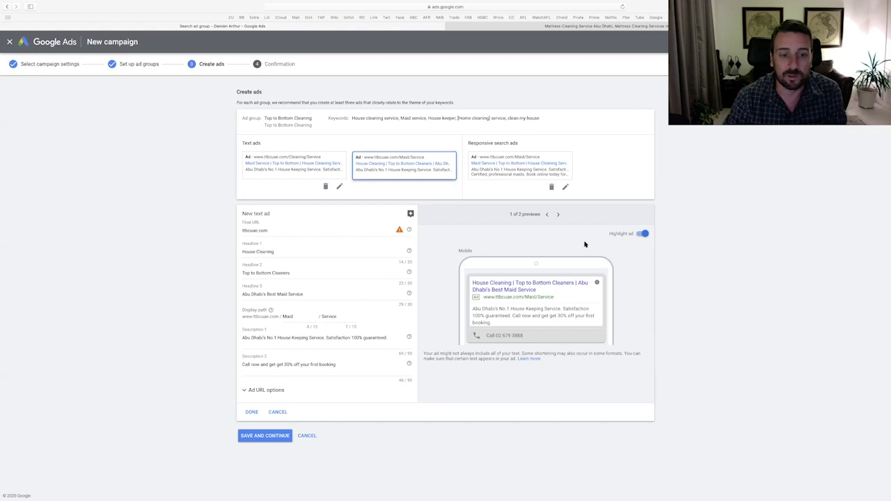
Switch the ad preview to Desktop after briefly checking the Mobile view
click(559, 215)
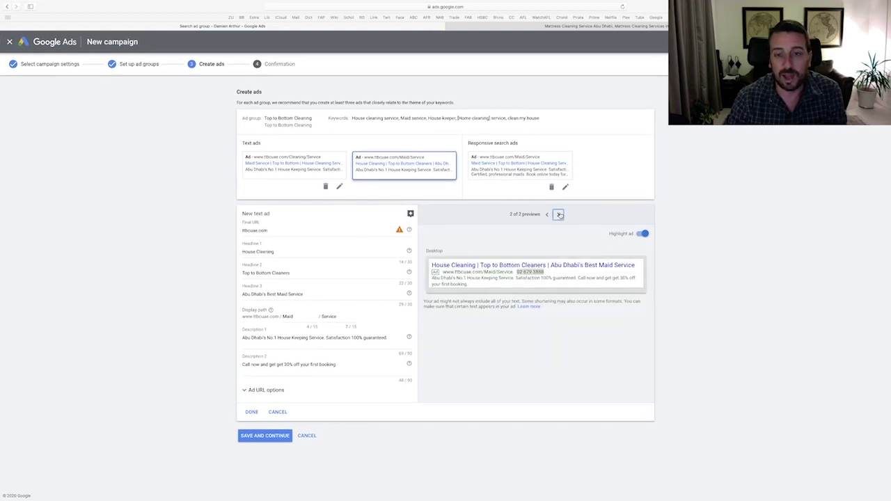
click(548, 215)
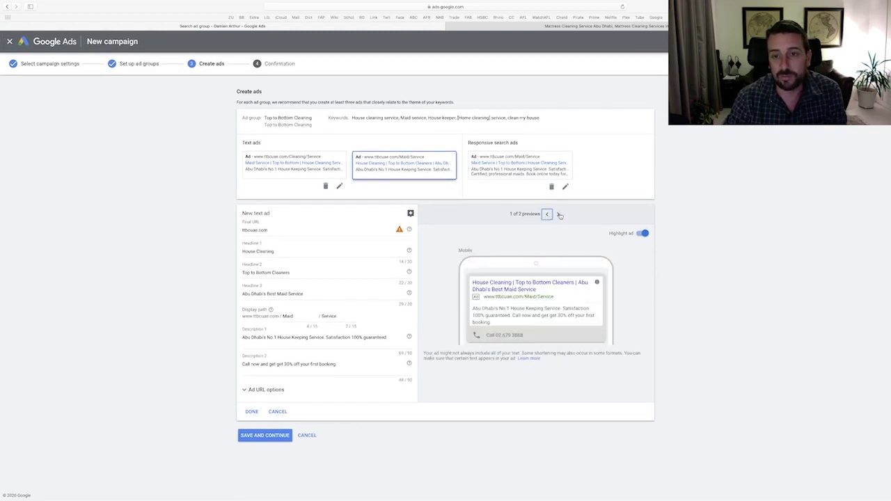
click(558, 214)
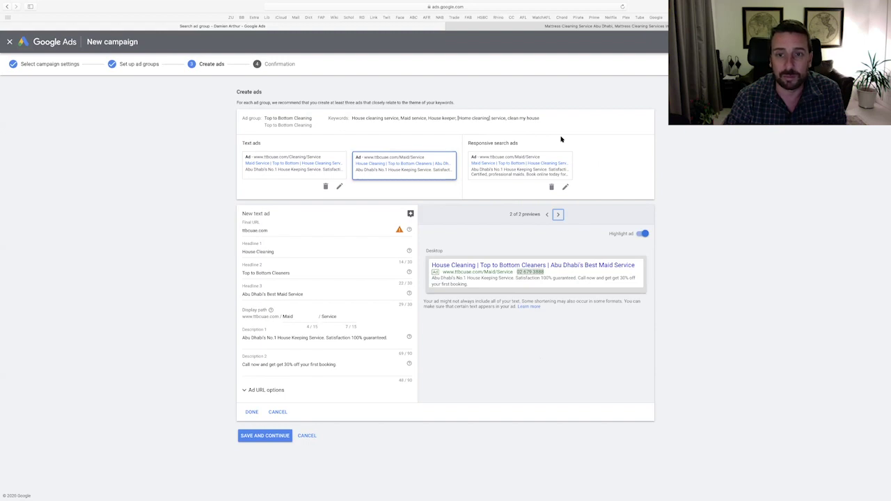
Alternate between the first and second text ads in the editor, ending on the first
click(339, 188)
click(449, 186)
click(339, 189)
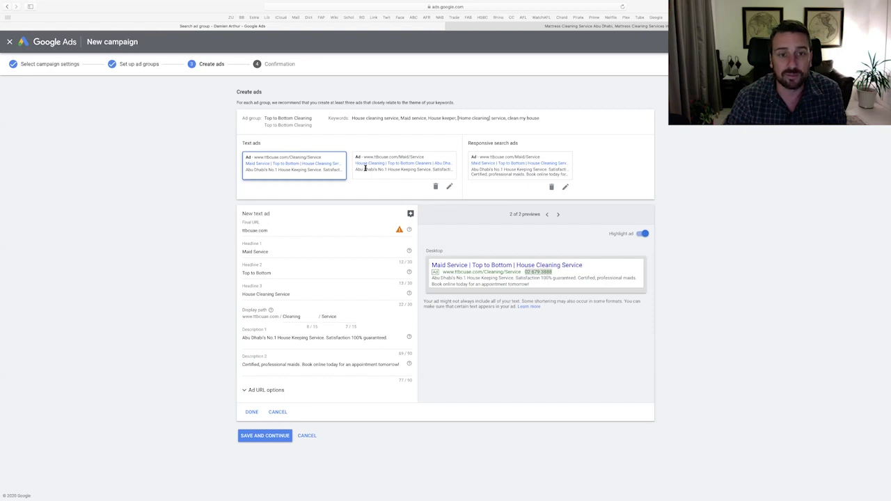
click(449, 187)
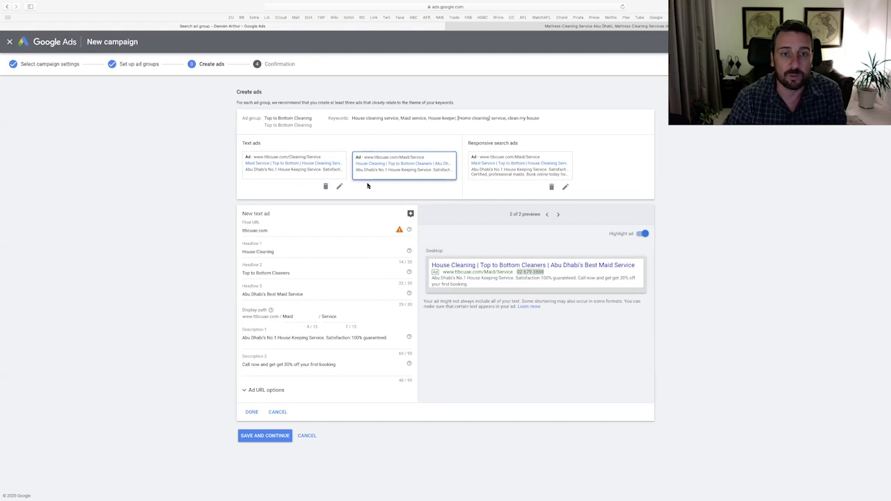
click(339, 186)
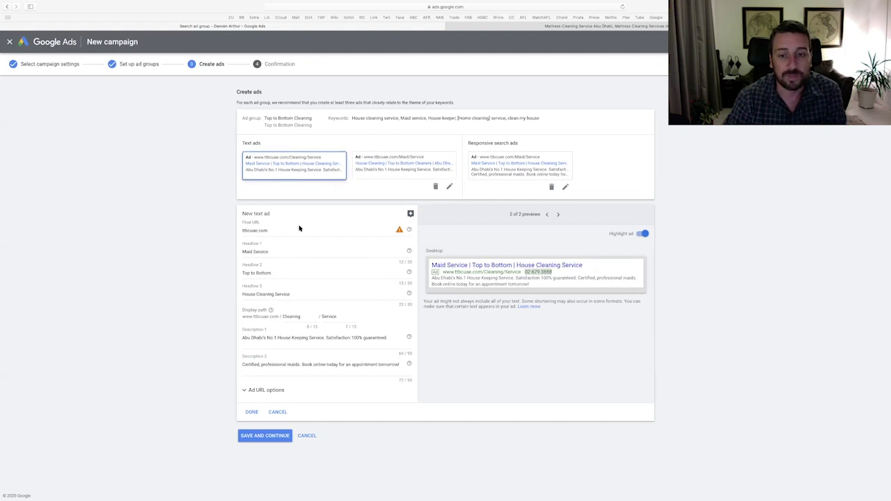
Finish editing the text ads with DONE
click(251, 411)
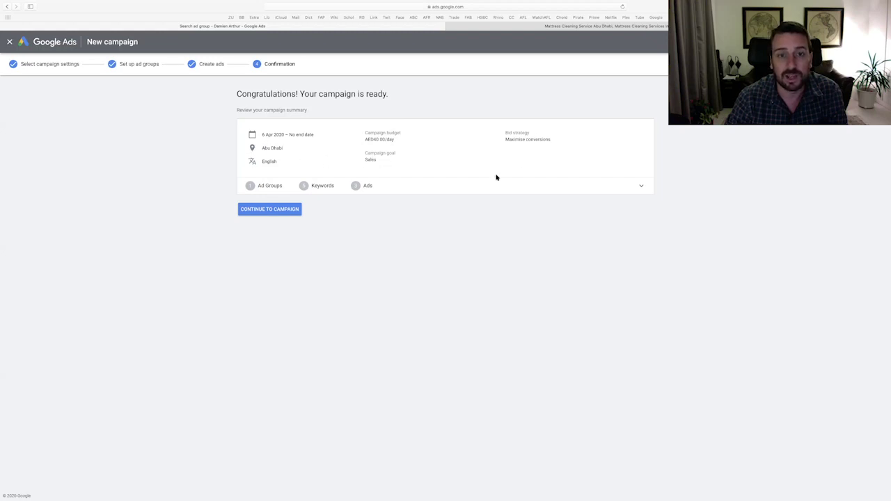
Open the Top to Bottom Cleaning campaign's Overview and page through its three ads
click(278, 210)
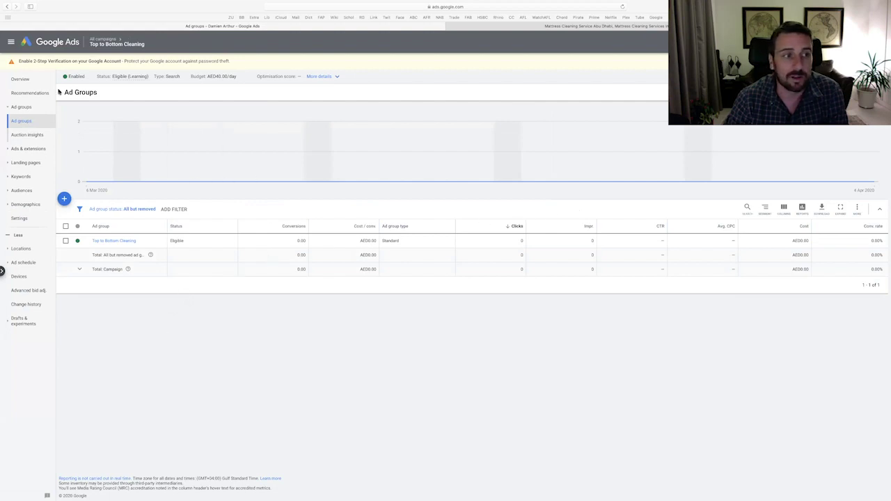
click(25, 80)
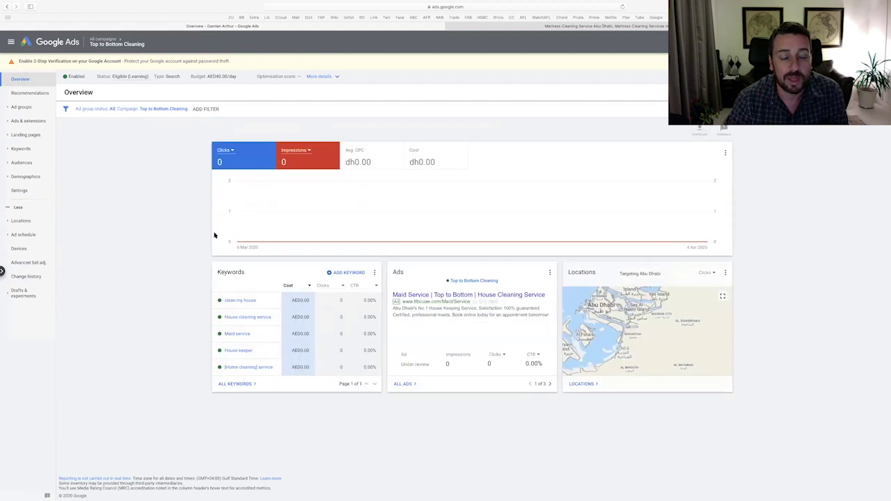
mouse_move(327, 361)
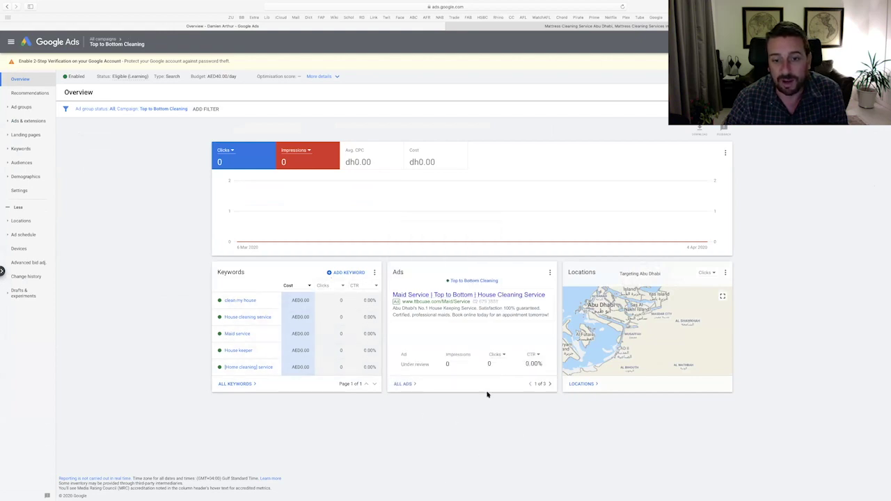
click(550, 384)
click(550, 385)
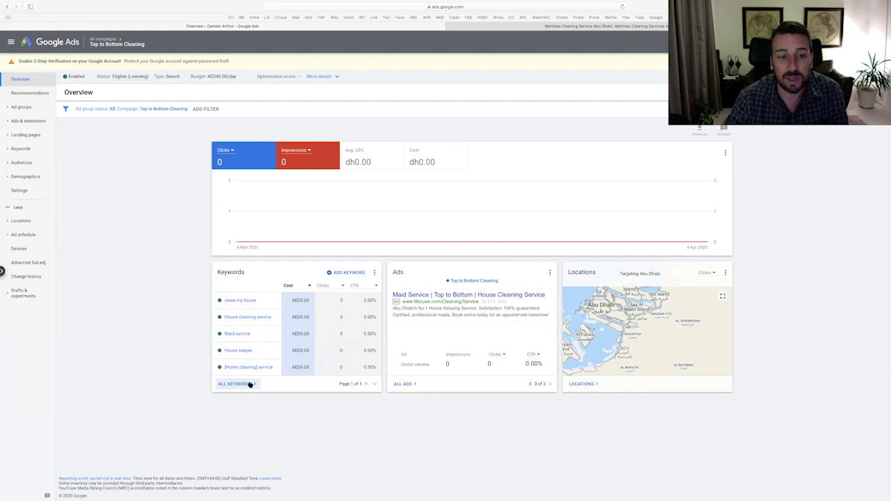
Open ALL KEYWORDS from the Overview's Keywords card to list all five keywords
click(249, 384)
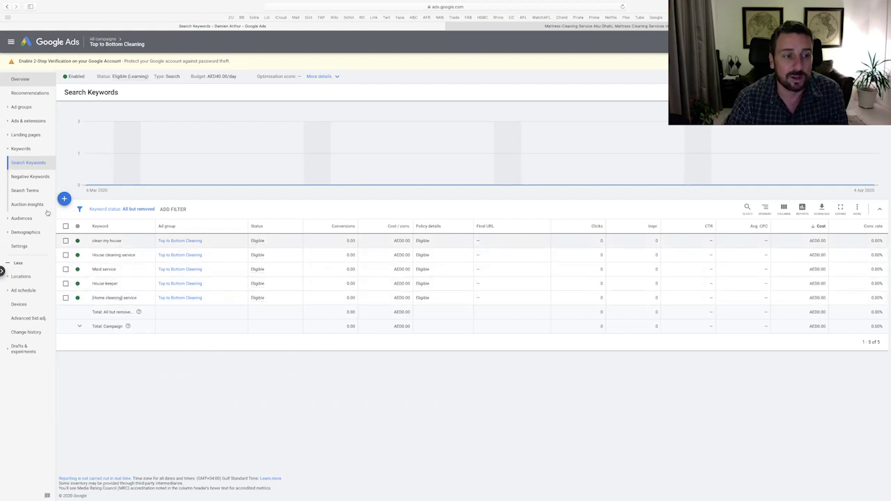
Open the campaign's Negative Keywords form and enter industrial, restaurant and full-time maid, one per line
click(29, 177)
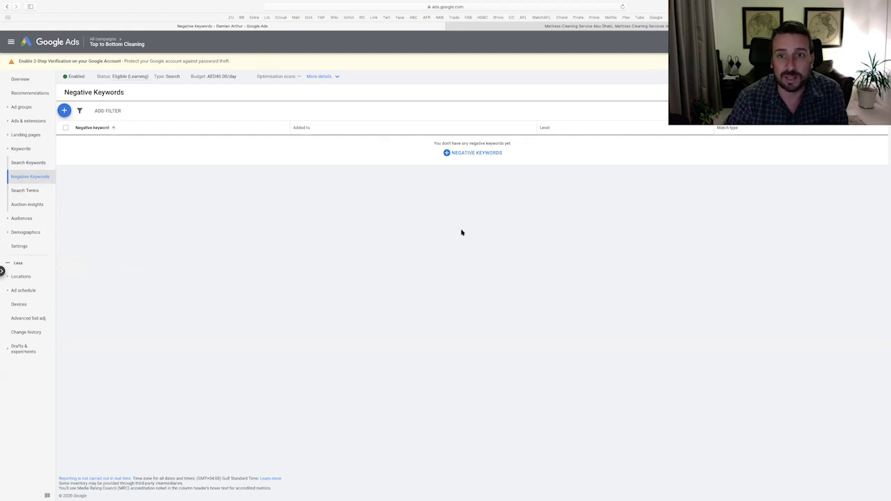
click(477, 153)
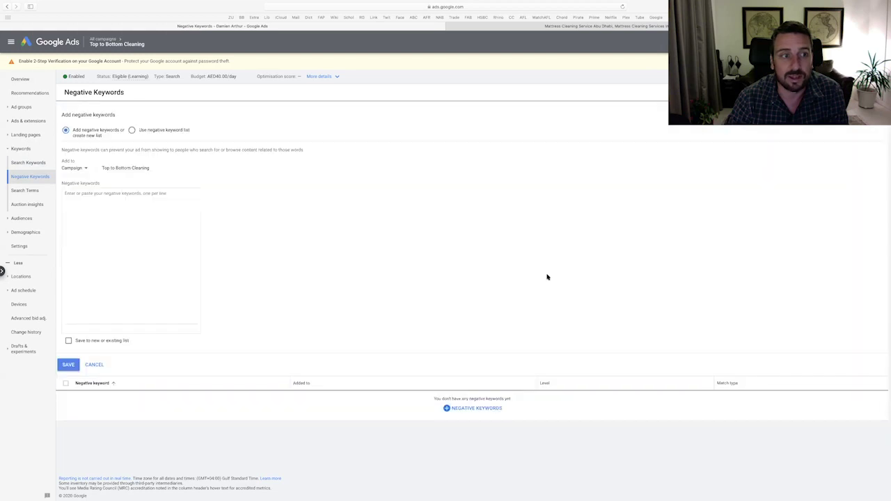
click(110, 231)
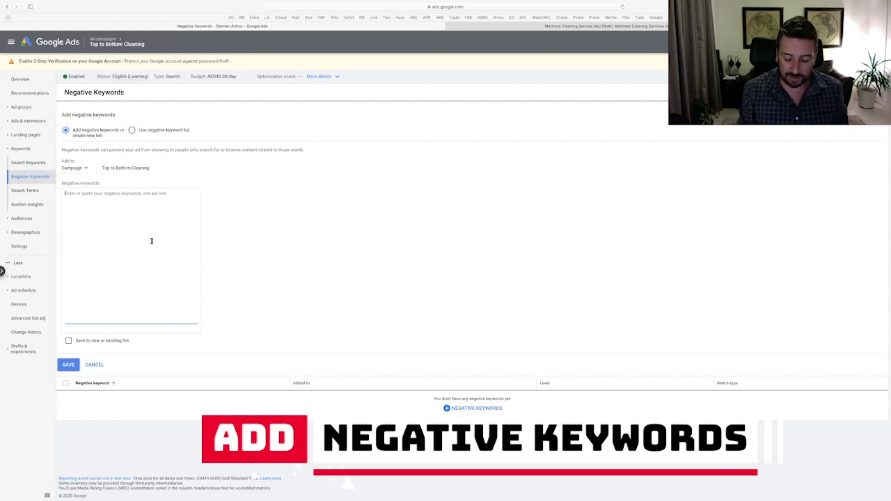
text(industrial)
key(Return)
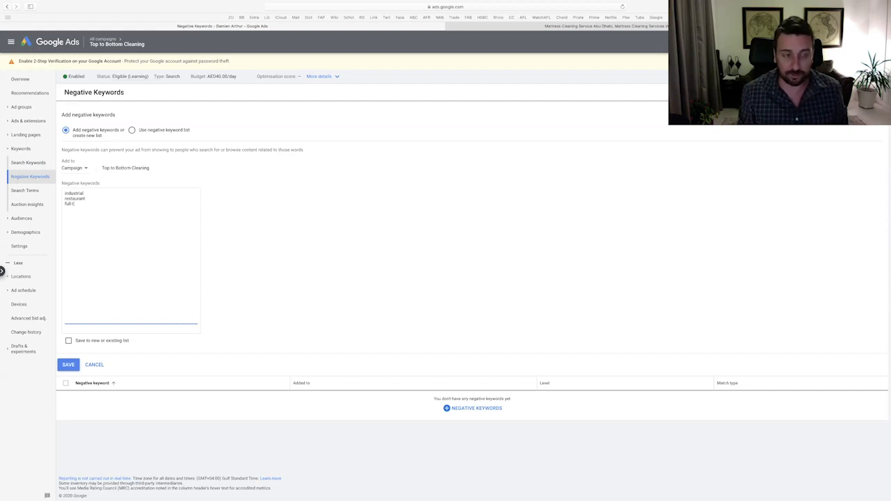
text(ime maid)
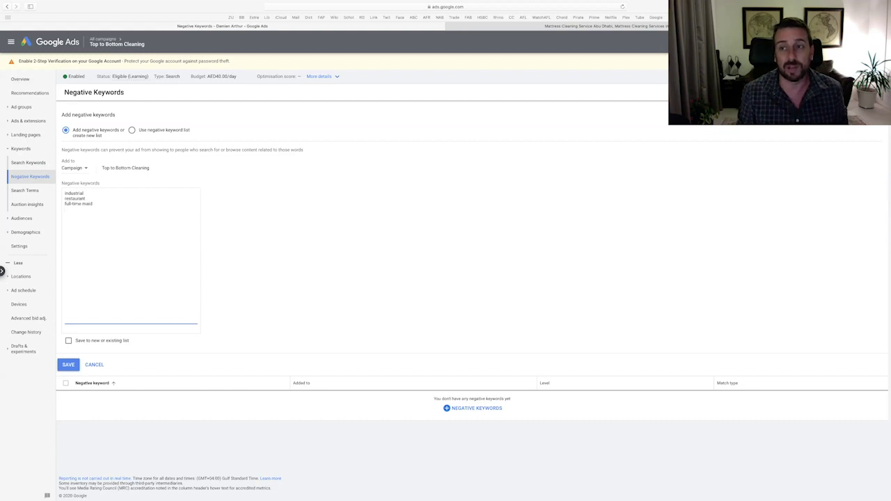
key(Return)
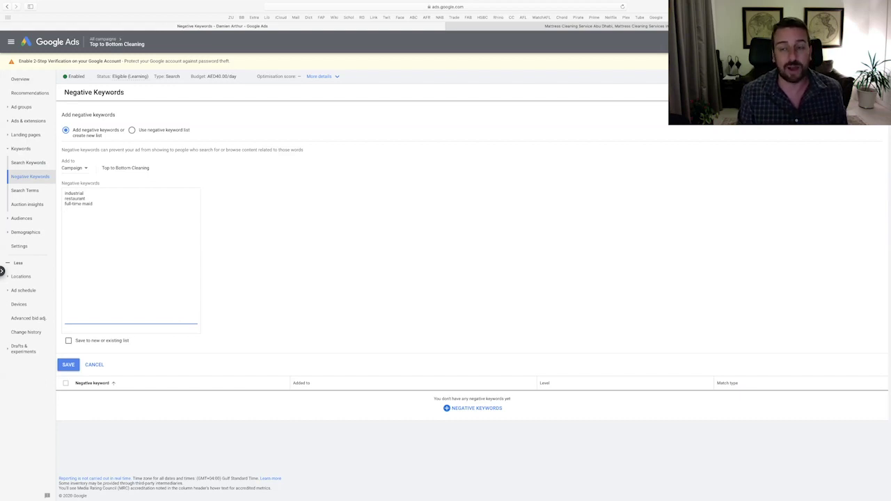
Save industrial, restaurant and full-time maid as campaign-level Broad match negative keywords
click(68, 365)
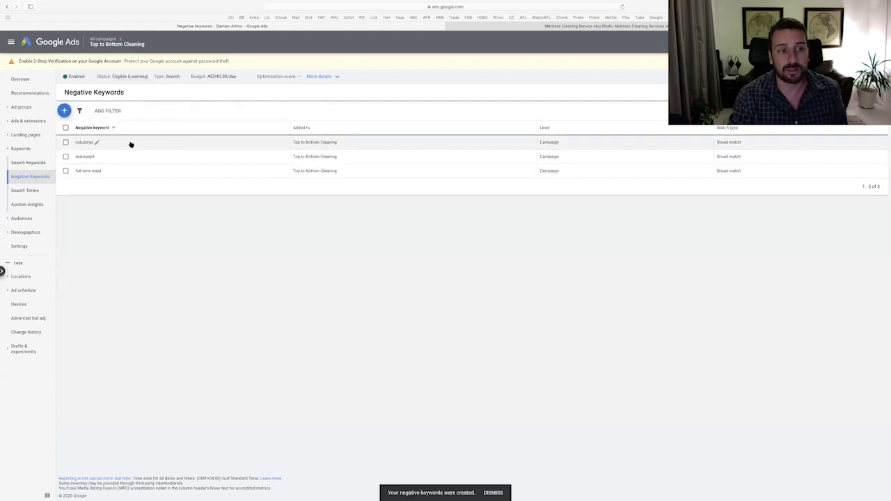